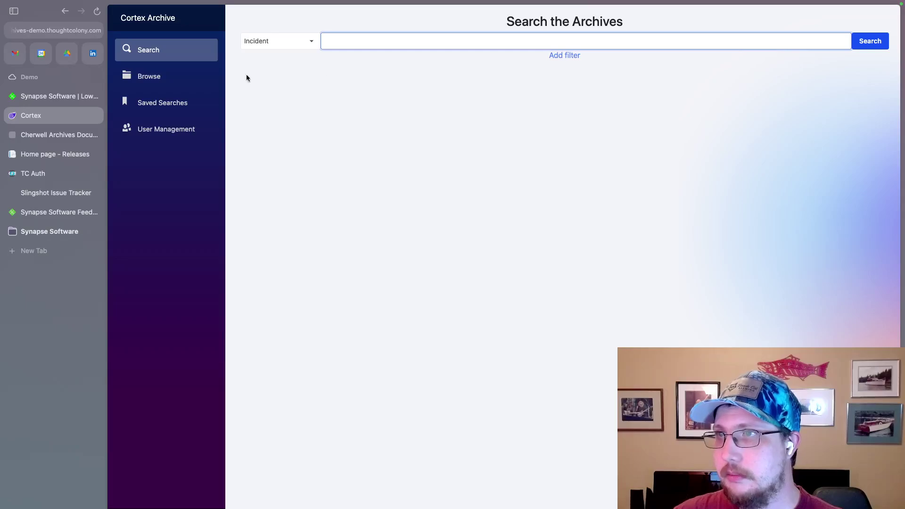
Browse the archive's major objects and open the Incident records list.
left_click(166, 84)
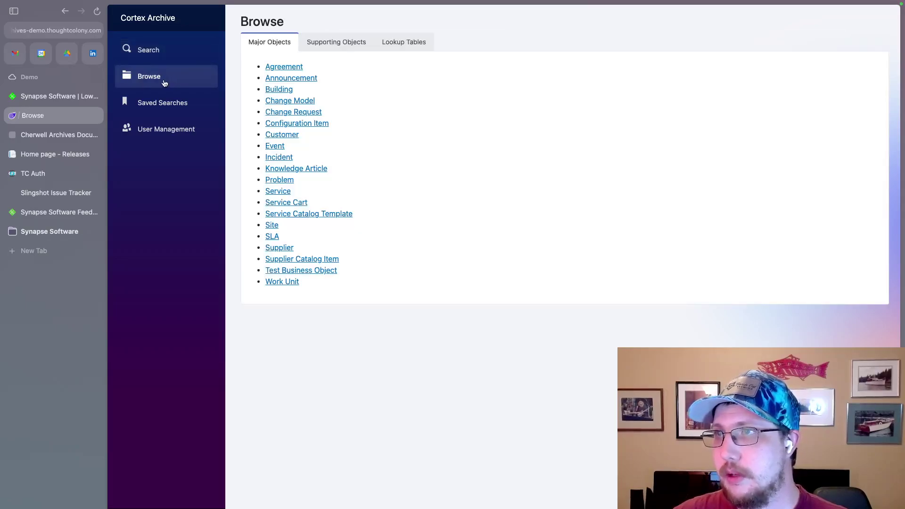
left_click(285, 158)
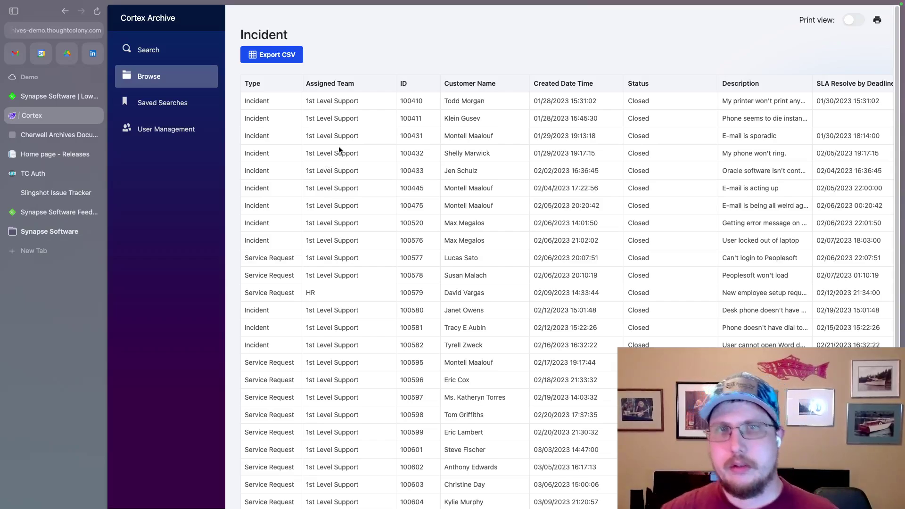
Compare the Incident list with print view on and off, reading the full Description texts down the table, and leave print view off.
left_click(856, 21)
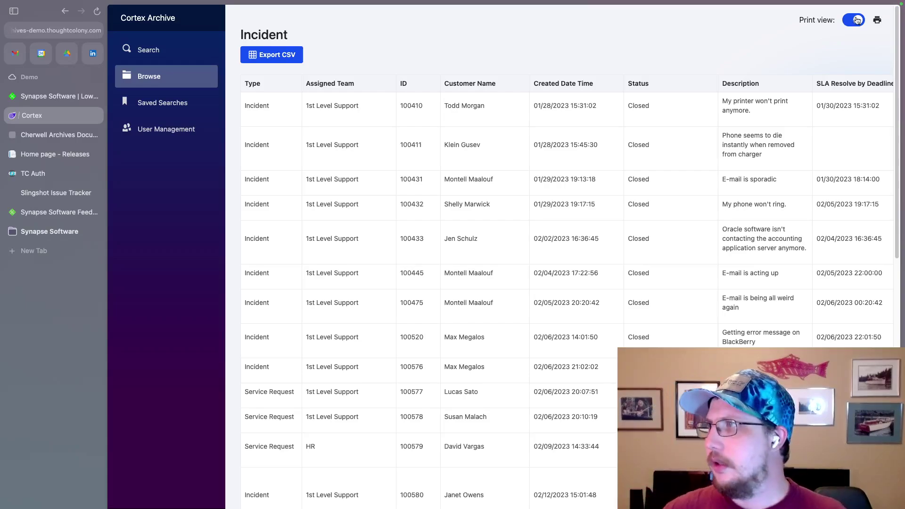
left_click(856, 20)
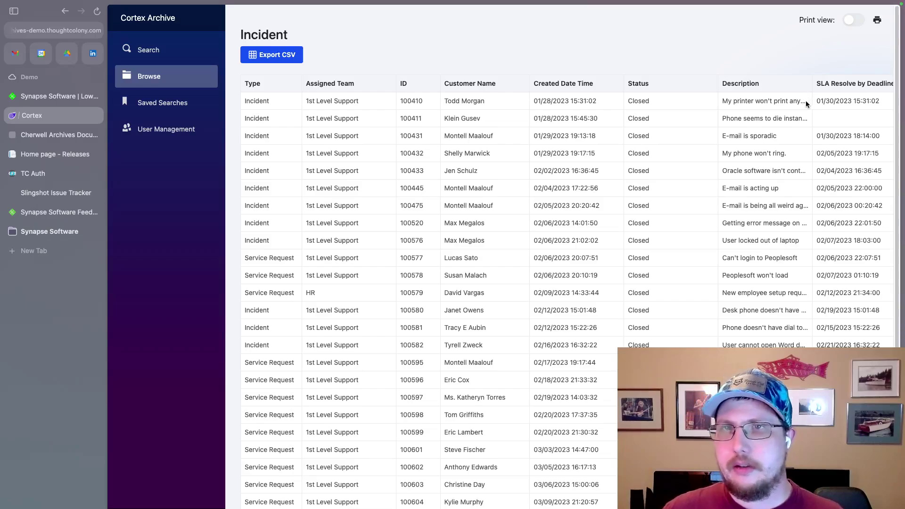
left_click(851, 22)
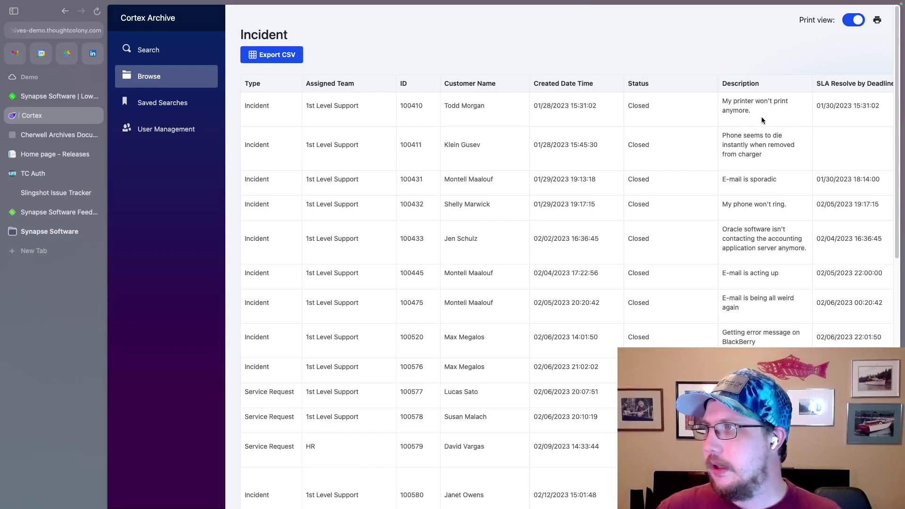
scroll(762, 117, "down", 10)
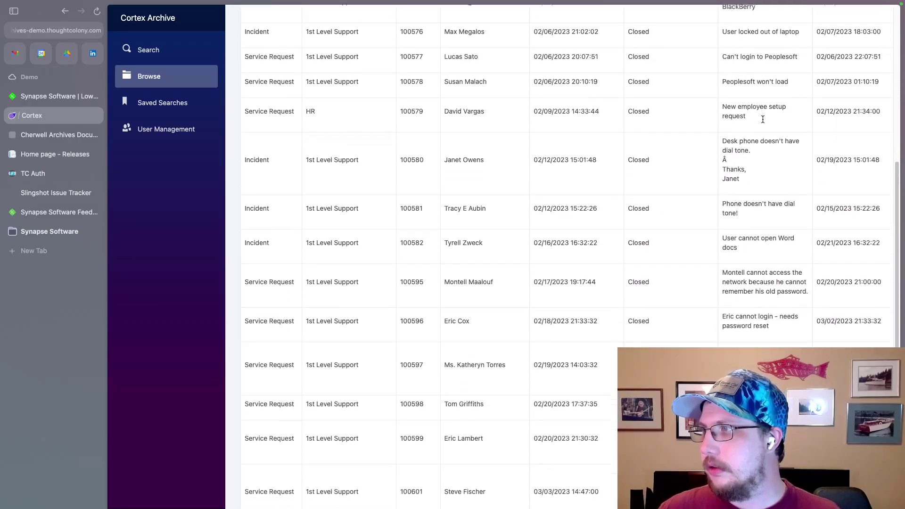
scroll(763, 119, "down", 9)
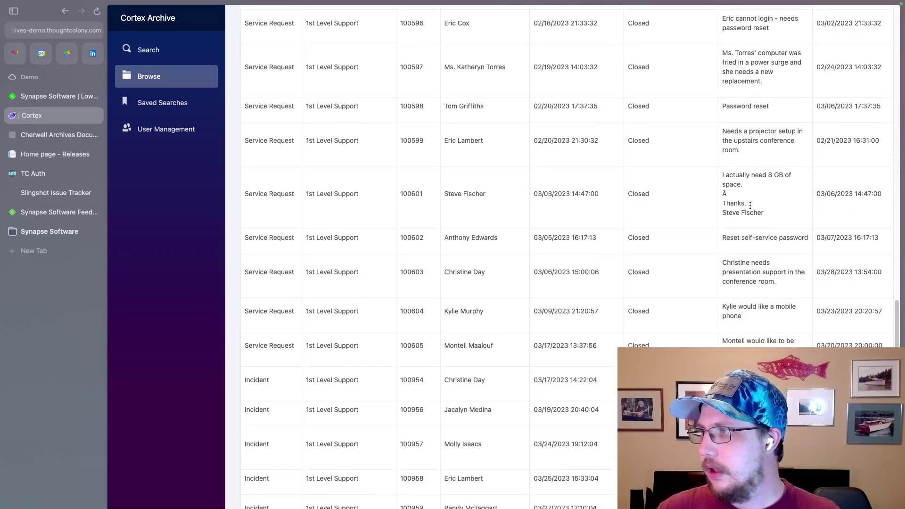
scroll(751, 207, "up", 19)
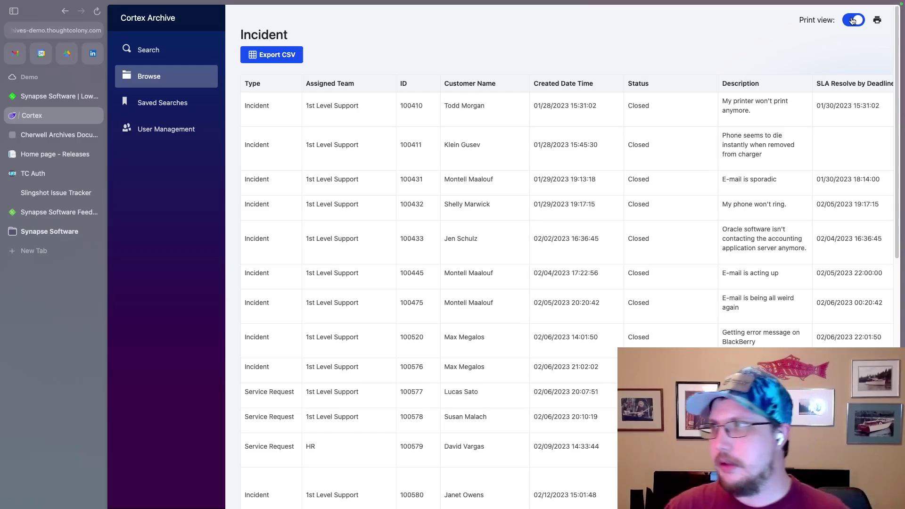
left_click(854, 21)
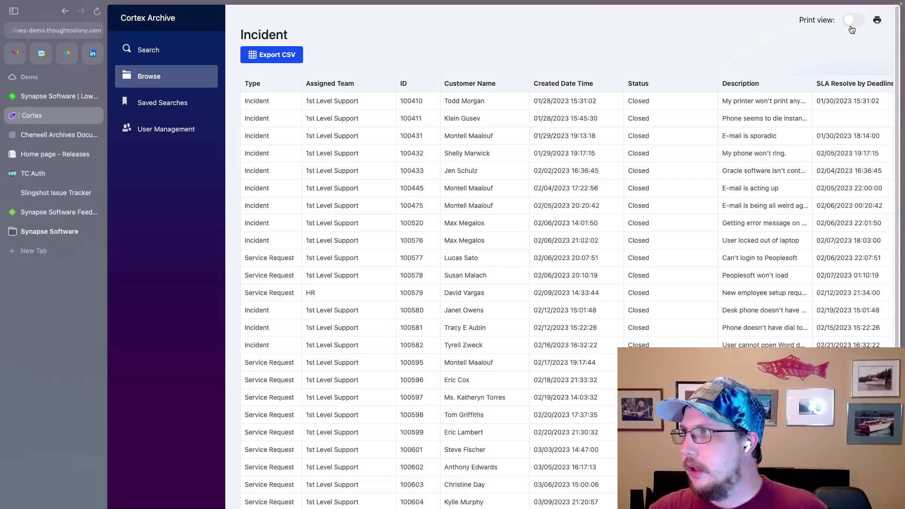
Open incident 100410 from the list and review its header and Overview form fields.
left_click(389, 101)
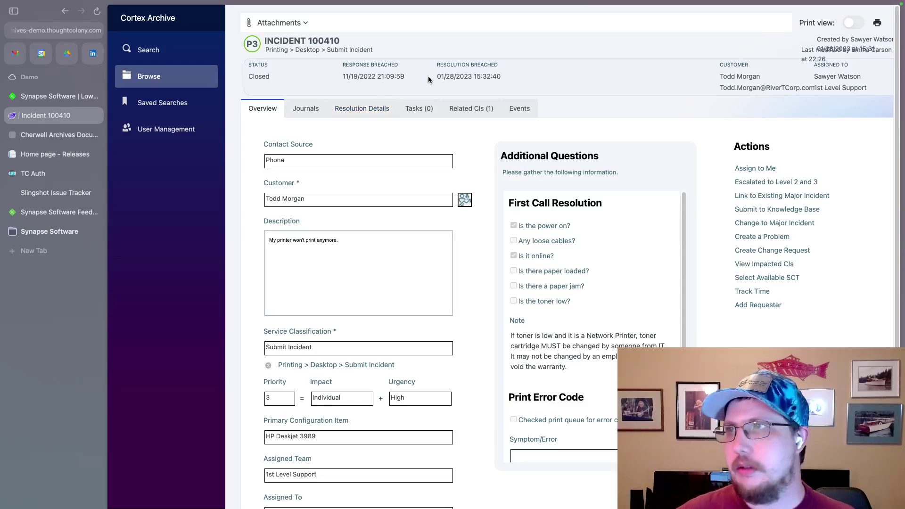
scroll(495, 141, "down", 3)
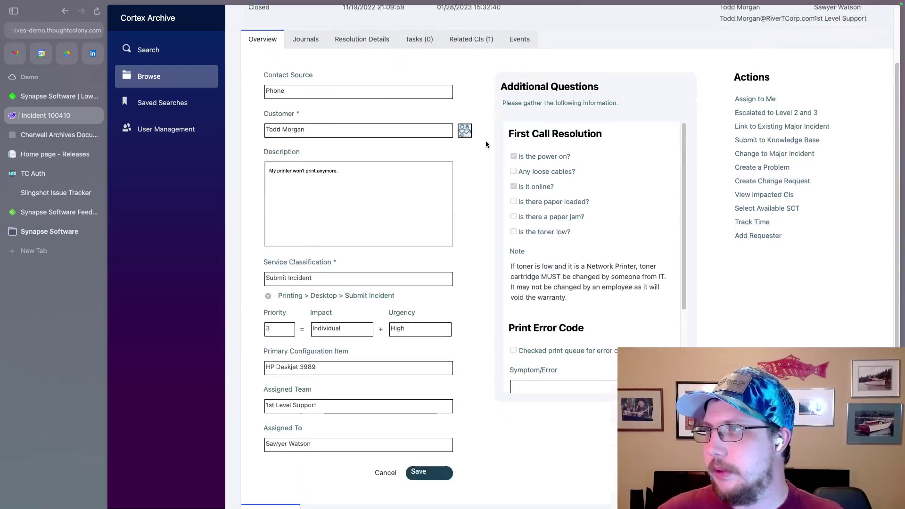
scroll(476, 106, "up", 3)
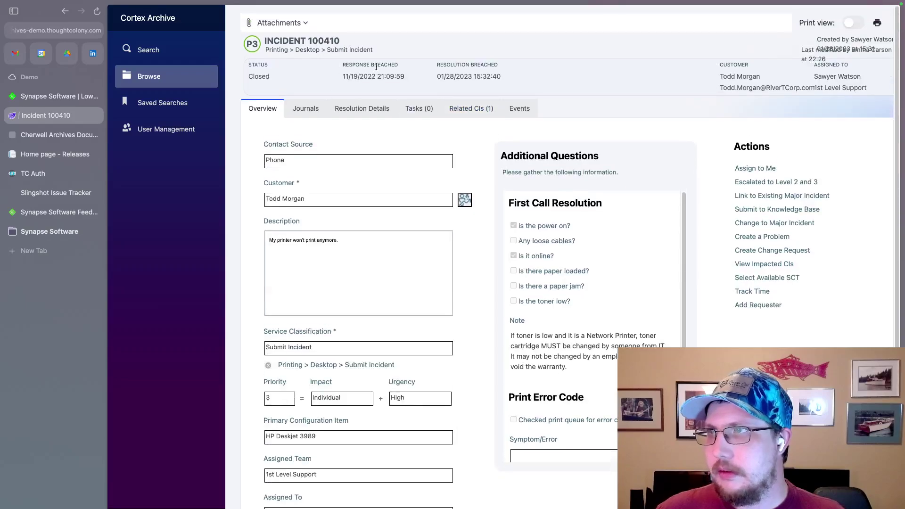
scroll(466, 161, "down", 3)
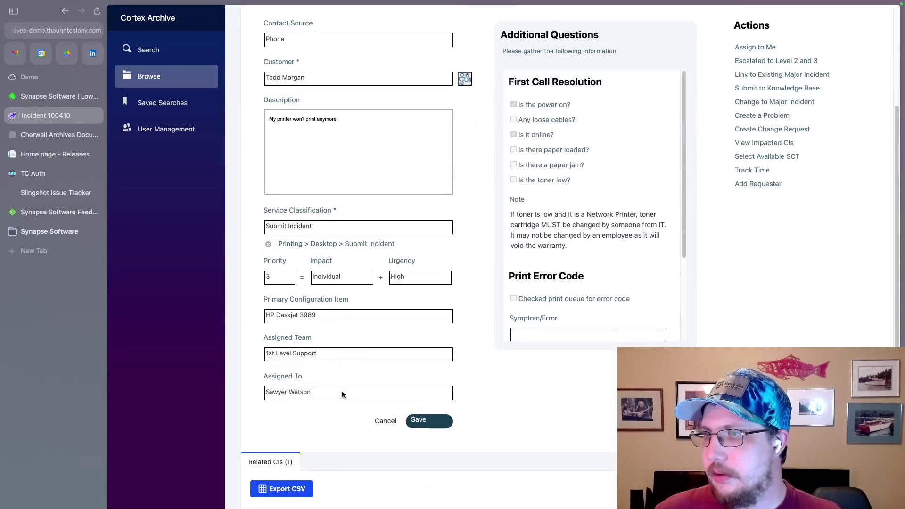
scroll(494, 293, "up", 3)
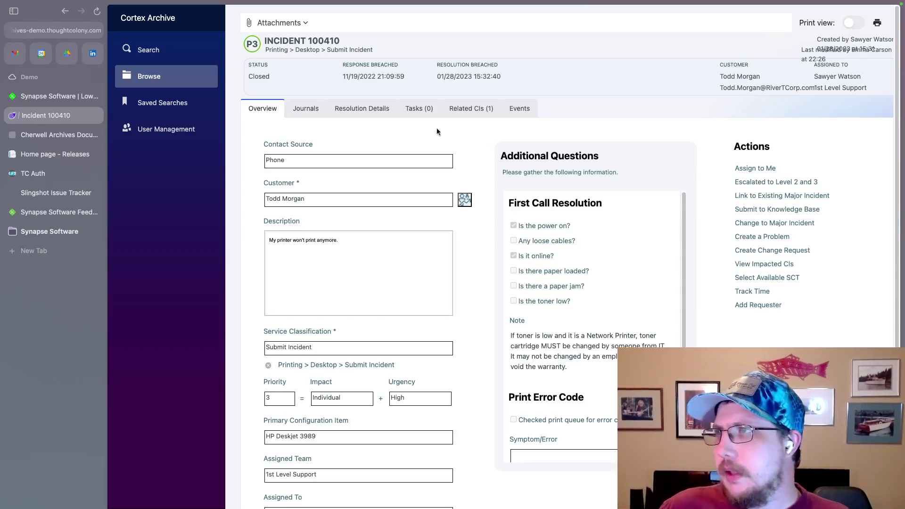
Switch the incident to print view, examine its sections from Overview through Journals, Resolution Details, Tasks, Related CIs and Events, and turn print view off.
left_click(851, 24)
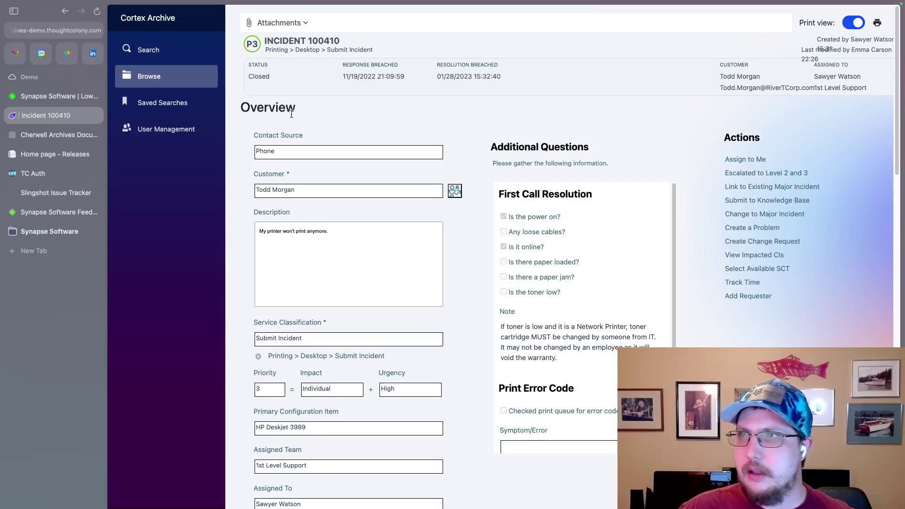
scroll(350, 123, "down", 3)
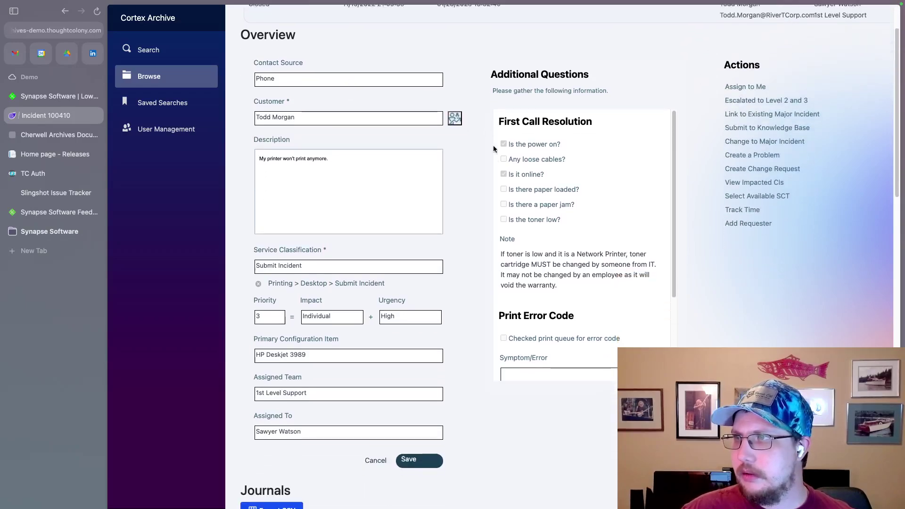
scroll(483, 276, "down", 10)
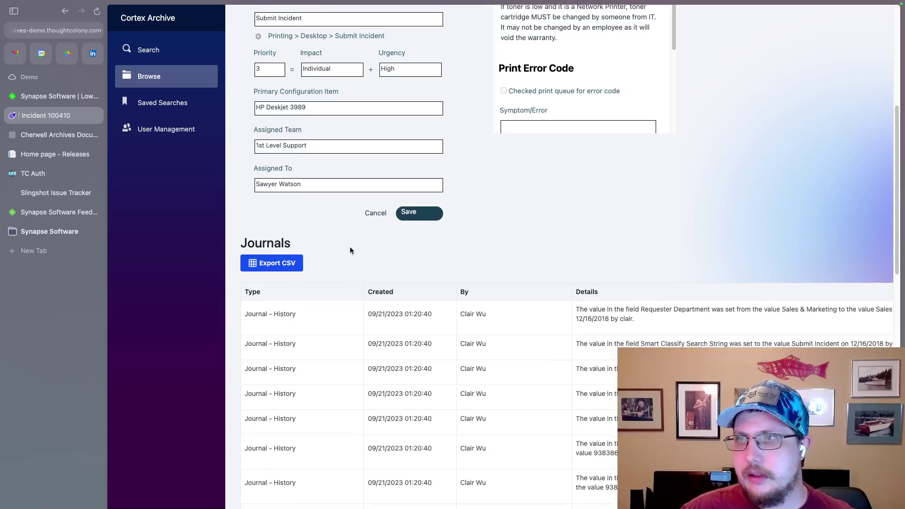
scroll(350, 247, "down", 4)
scroll(472, 290, "down", 12)
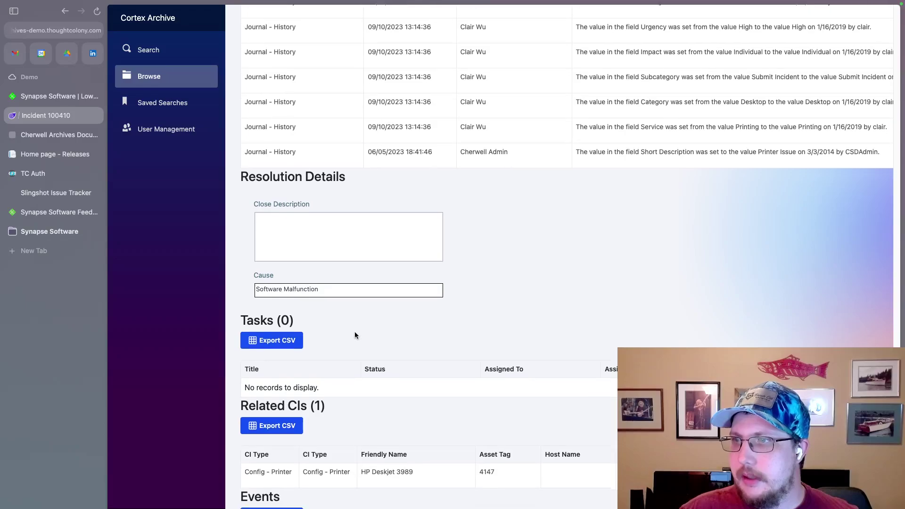
scroll(354, 320, "down", 5)
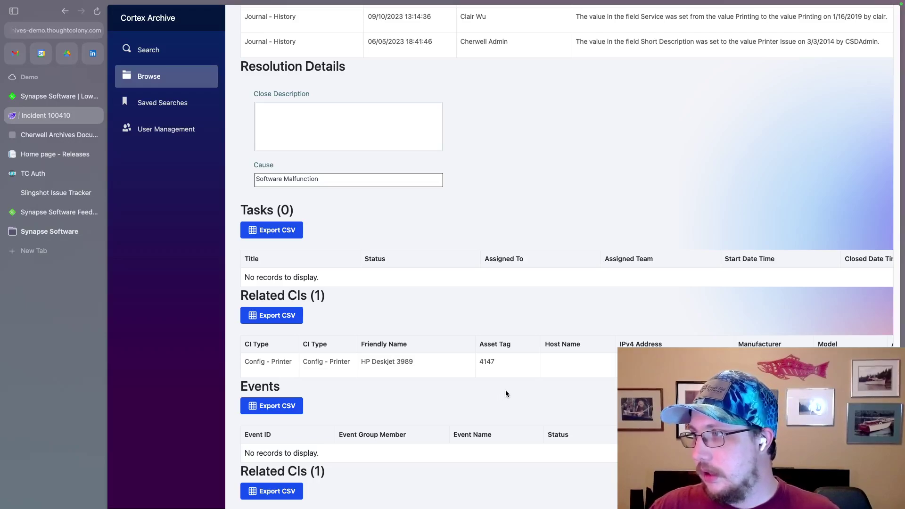
scroll(505, 390, "up", 10)
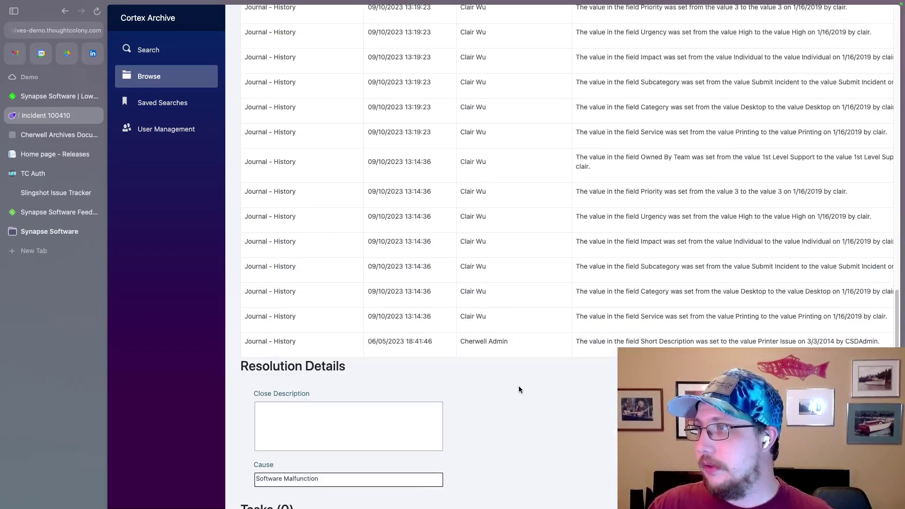
scroll(578, 354, "up", 7)
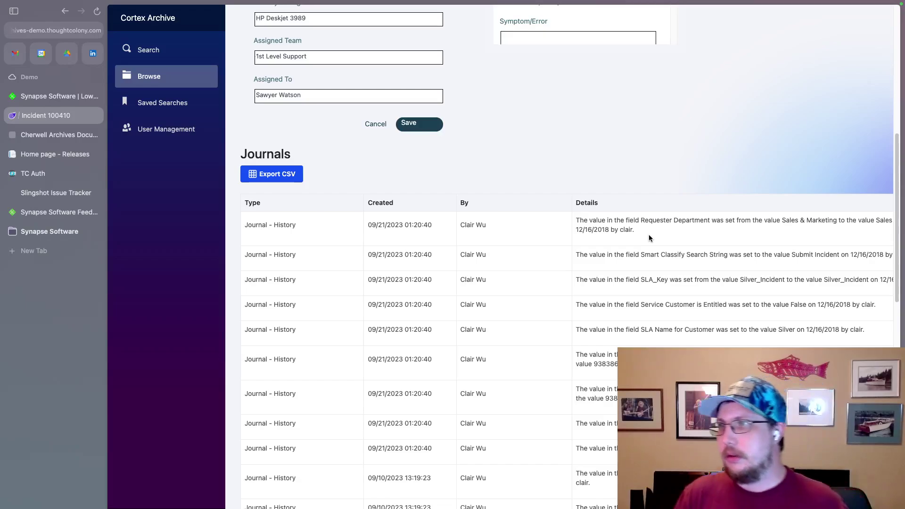
scroll(584, 235, "up", 8)
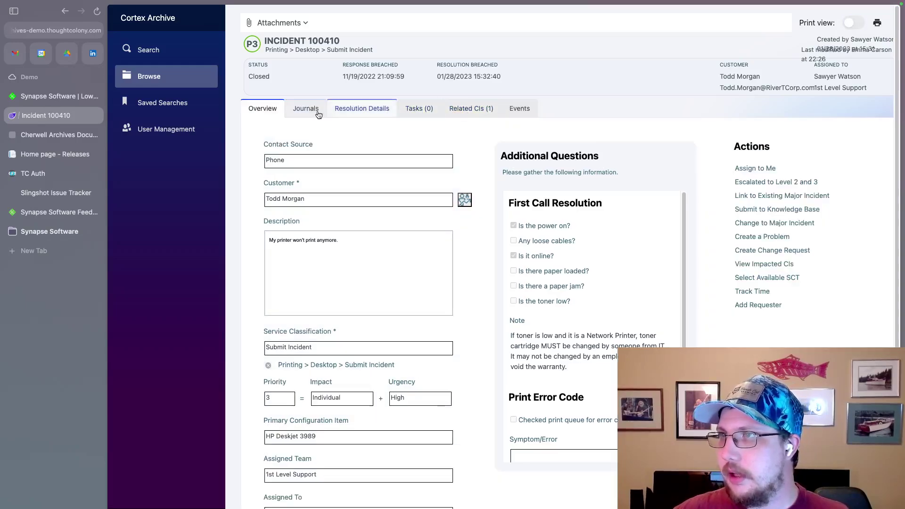
Show the incident's Journals and check the truncated entries in the Details column.
left_click(304, 113)
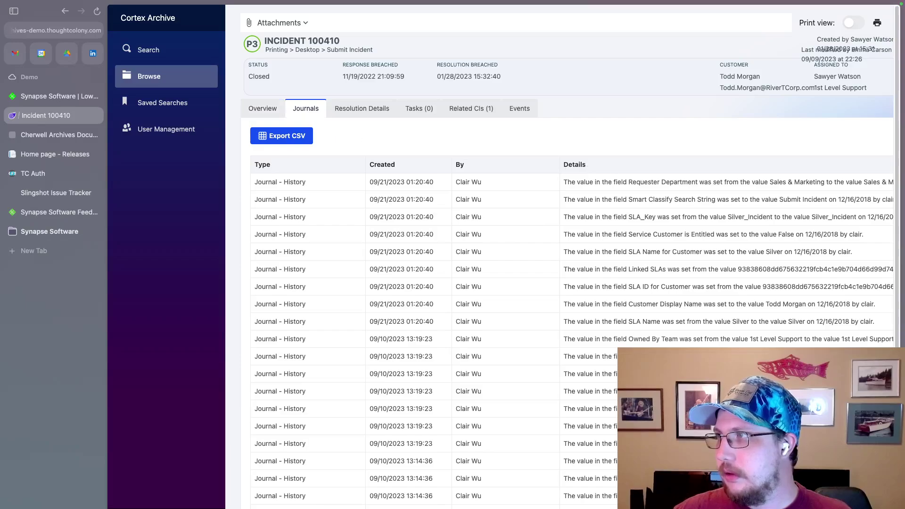
scroll(561, 262, "right", 2)
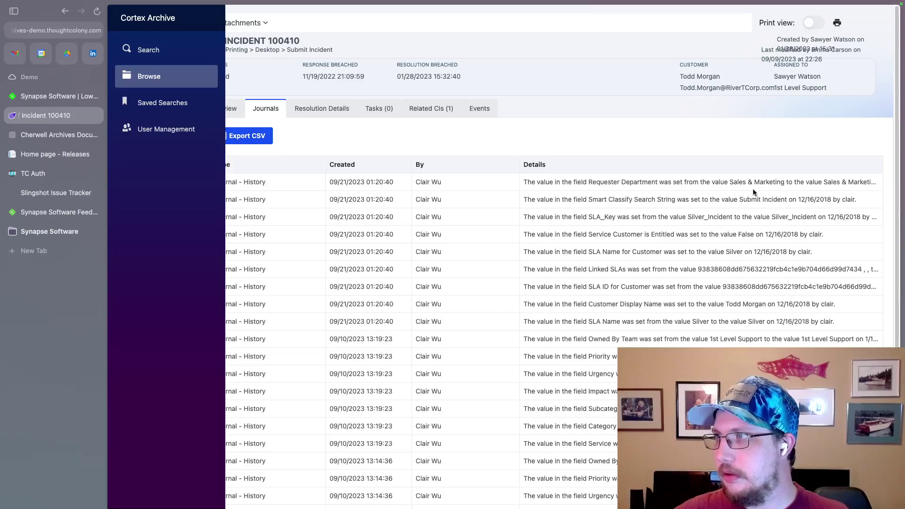
Turn on print view for the incident and read the full journal entry details across and down the Journals table.
left_click(809, 25)
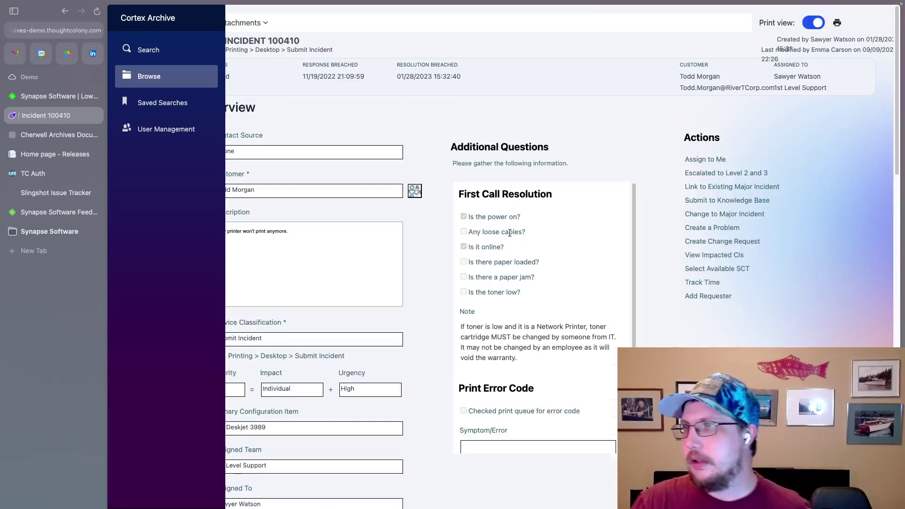
scroll(434, 285, "down", 9)
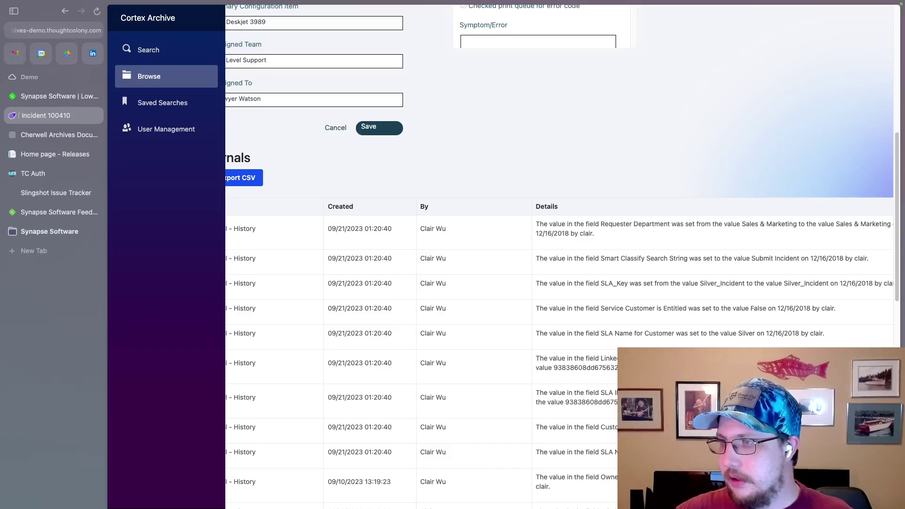
scroll(519, 476, "down", 1)
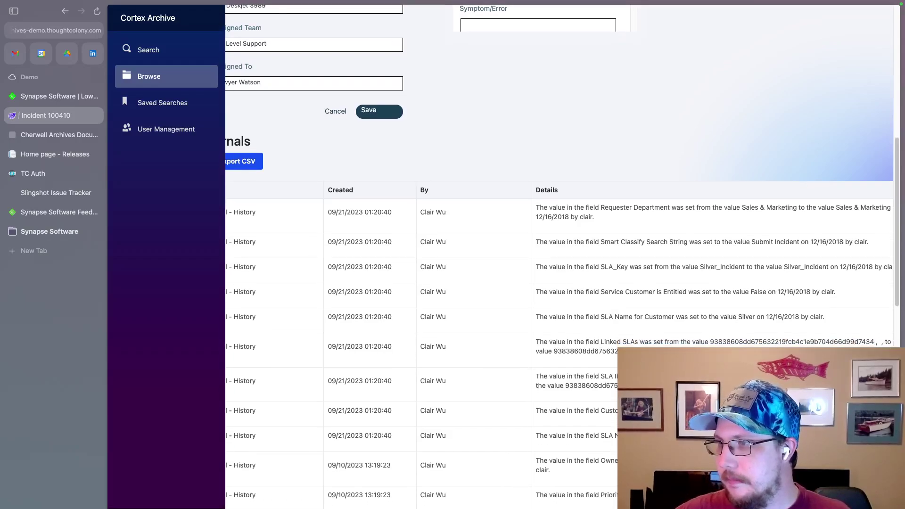
scroll(518, 283, "left", 2)
scroll(838, 219, "right", 3)
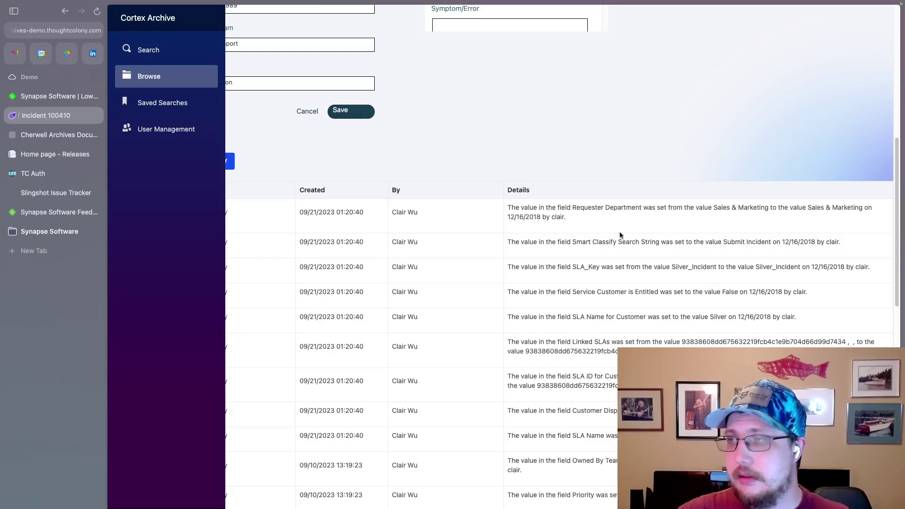
scroll(662, 333, "down", 5)
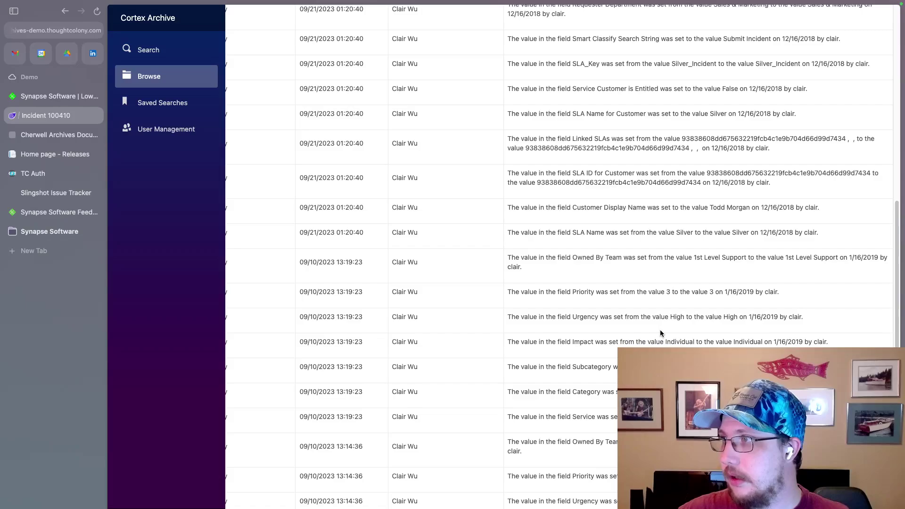
scroll(660, 334, "down", 3)
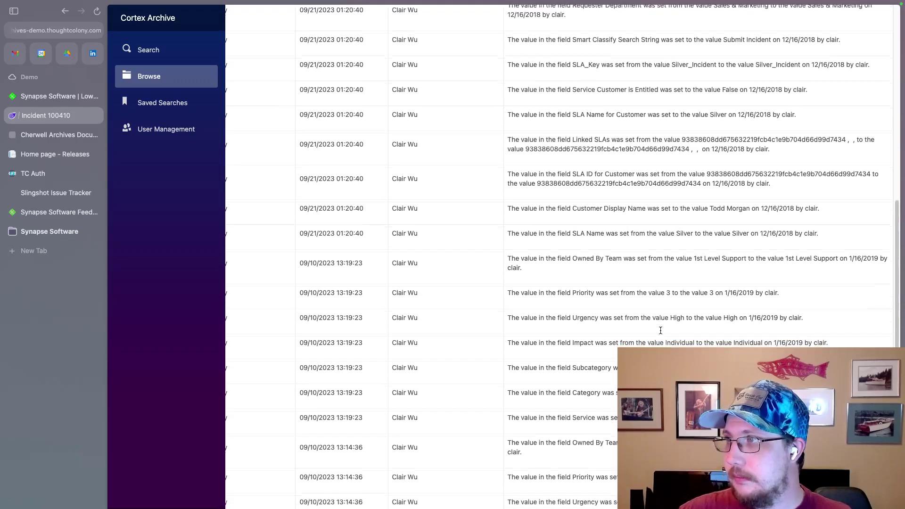
scroll(660, 333, "down", 2)
scroll(660, 334, "left", 3)
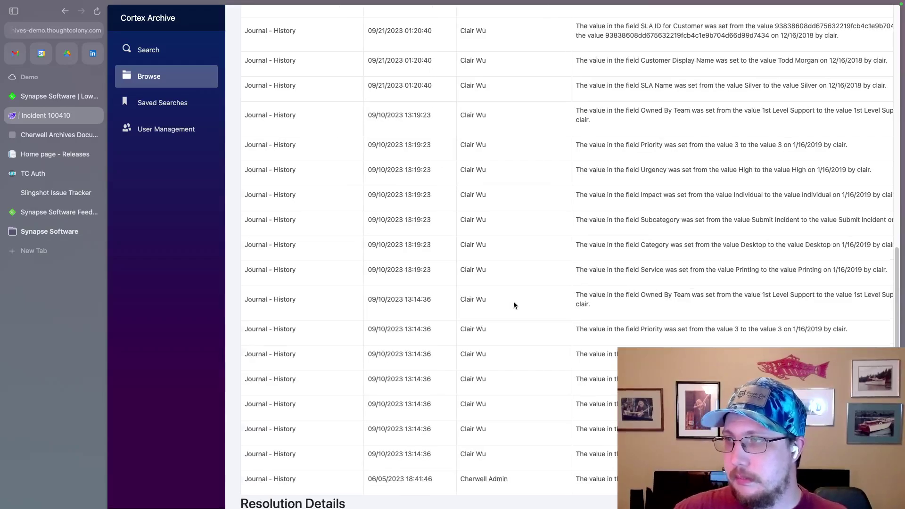
scroll(513, 303, "up", 20)
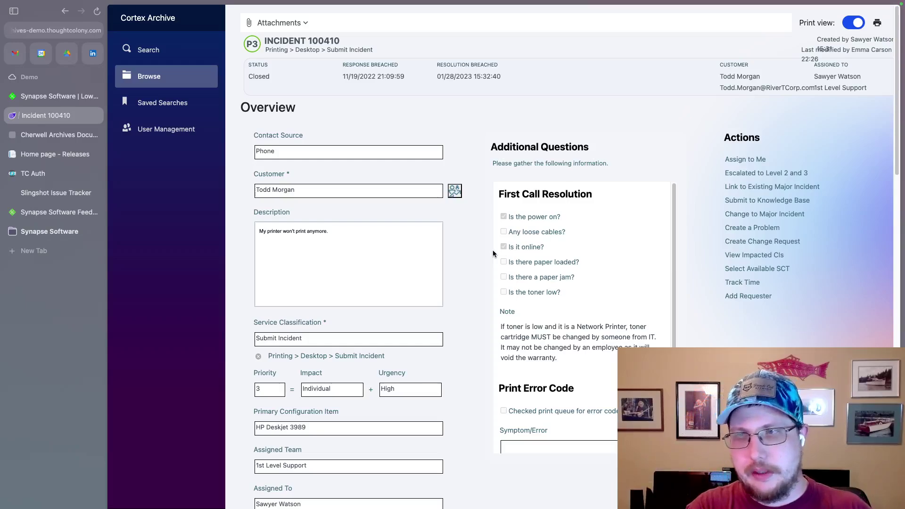
Open the print preview of incident 100410 and look through all its pages, from Overview to Related CIs.
key("super+p")
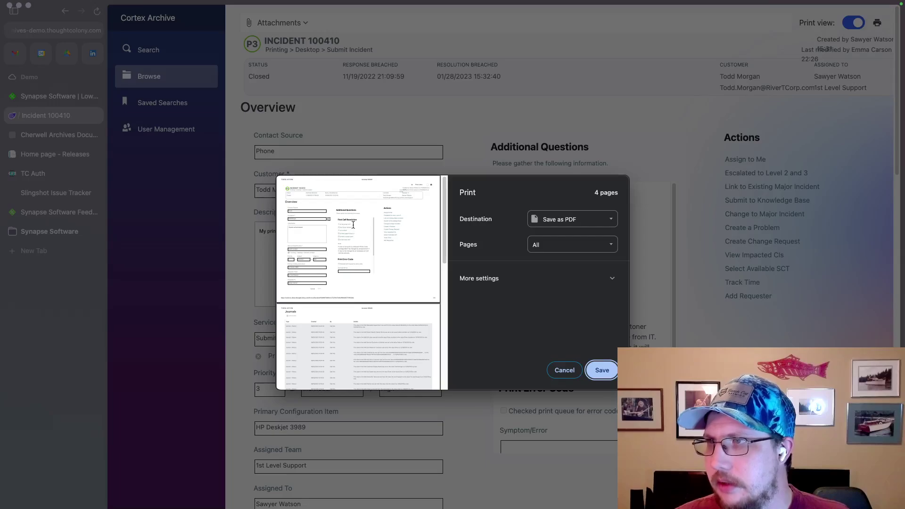
scroll(349, 235, "down", 4)
scroll(310, 235, "down", 3)
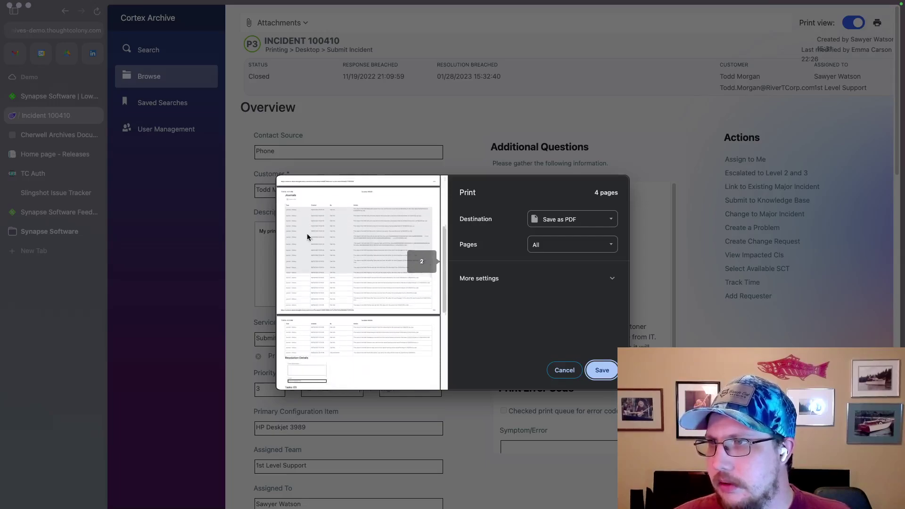
scroll(312, 244, "down", 4)
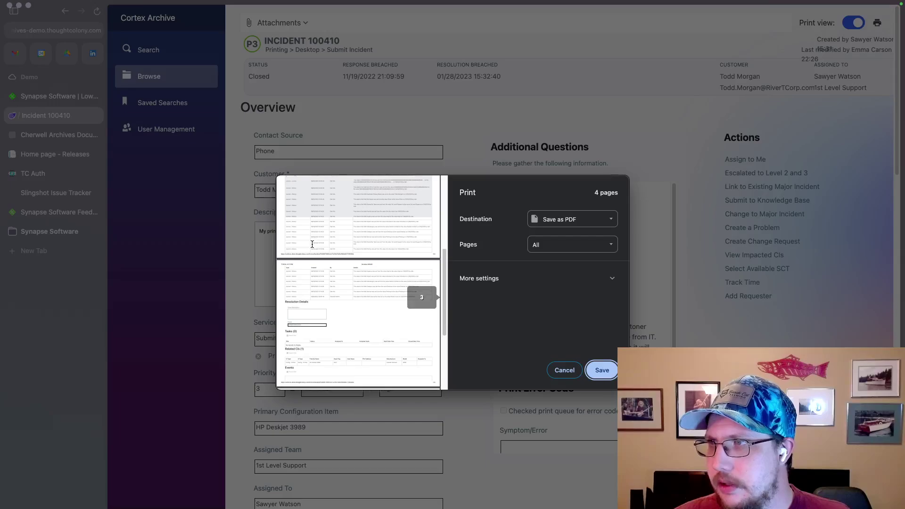
scroll(334, 247, "down", 1)
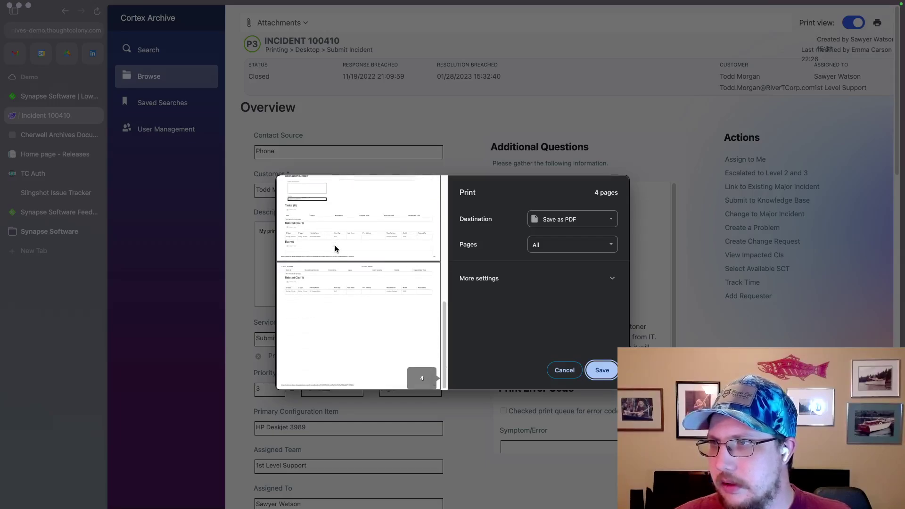
scroll(338, 277, "up", 10)
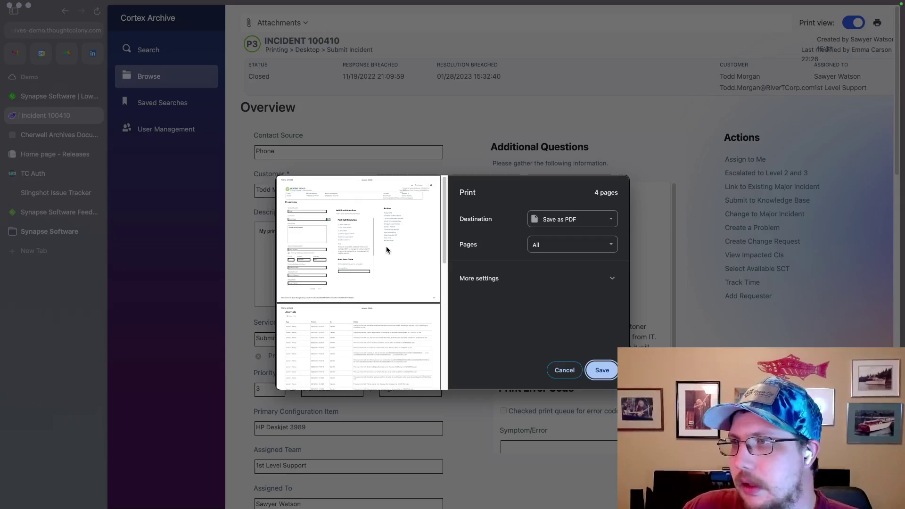
Recheck how the Overview, Journals and closing sections are laid out across the preview pages, and close the print dialog without saving.
scroll(381, 251, "down", 10)
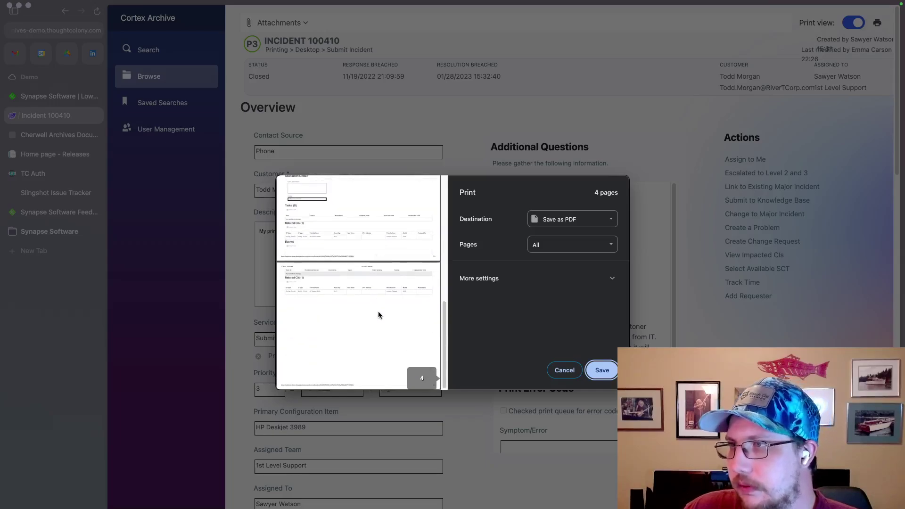
scroll(378, 311, "up", 10)
scroll(379, 315, "down", 10)
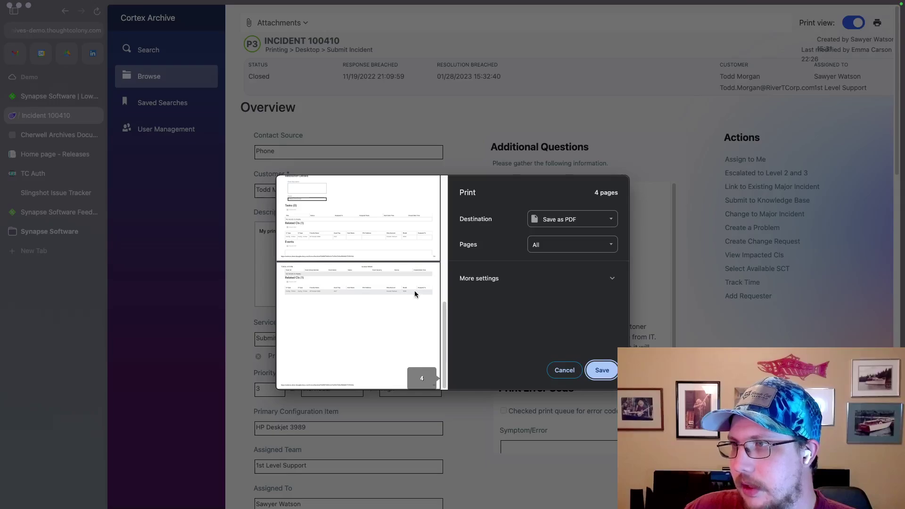
scroll(388, 299, "up", 10)
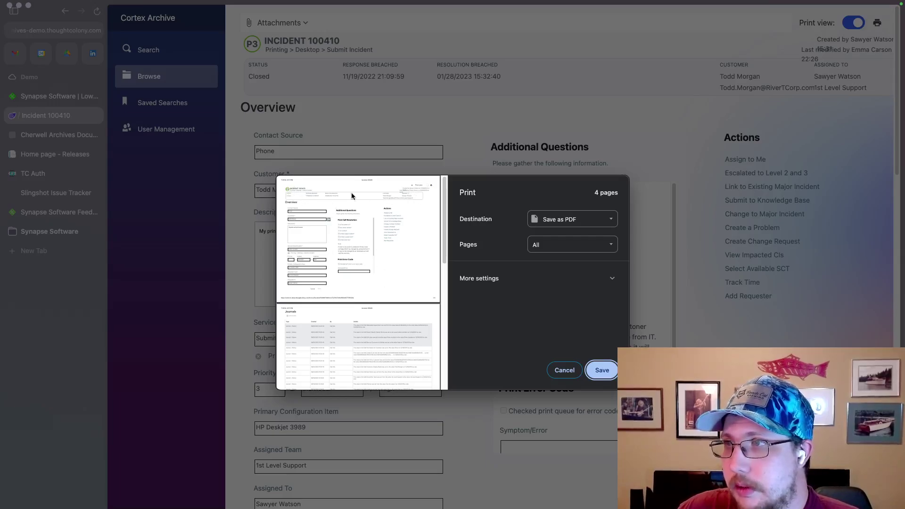
scroll(374, 255, "down", 1)
scroll(359, 257, "down", 5)
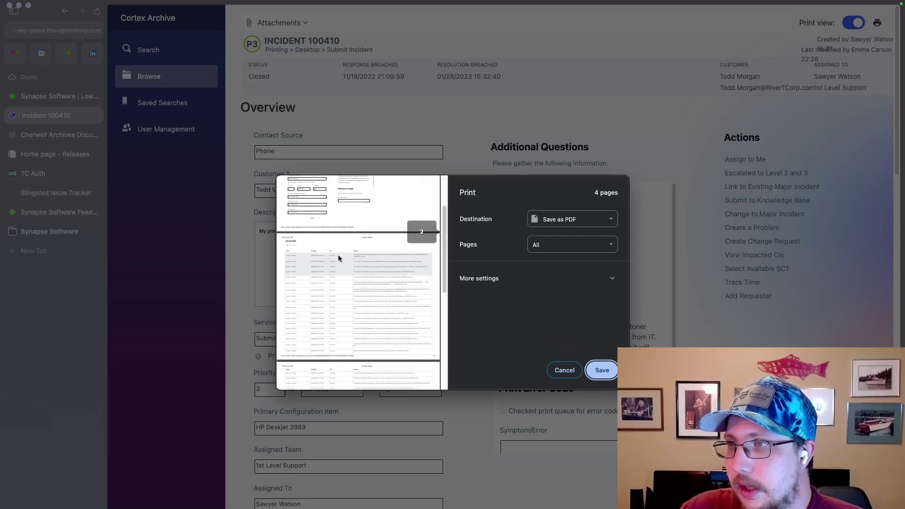
scroll(349, 278, "down", 2)
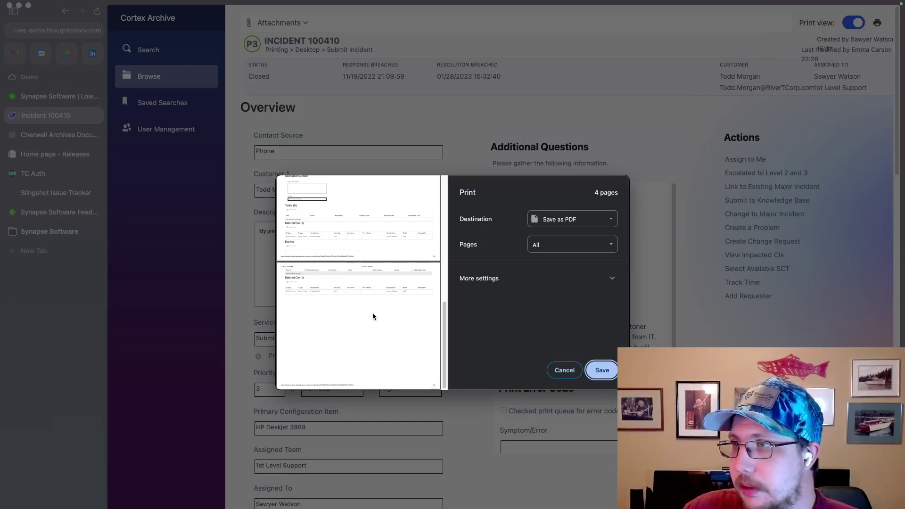
scroll(372, 313, "up", 5)
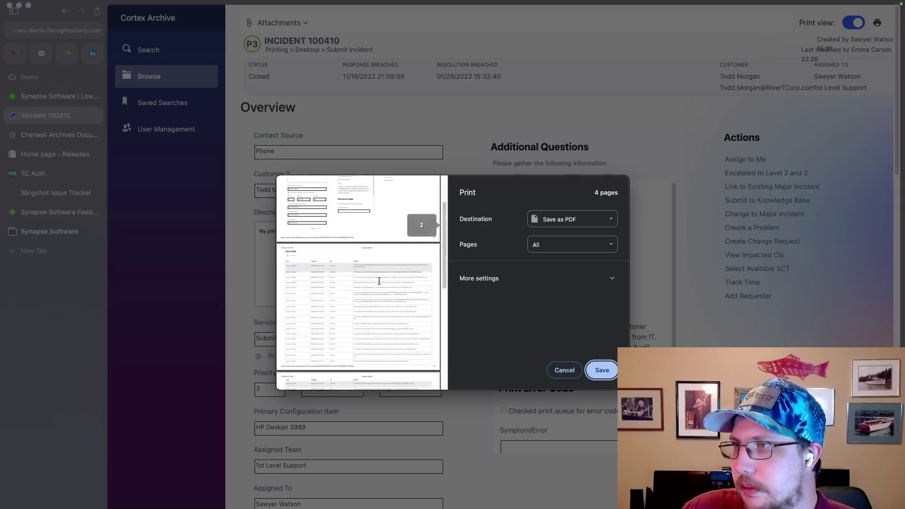
left_click(562, 371)
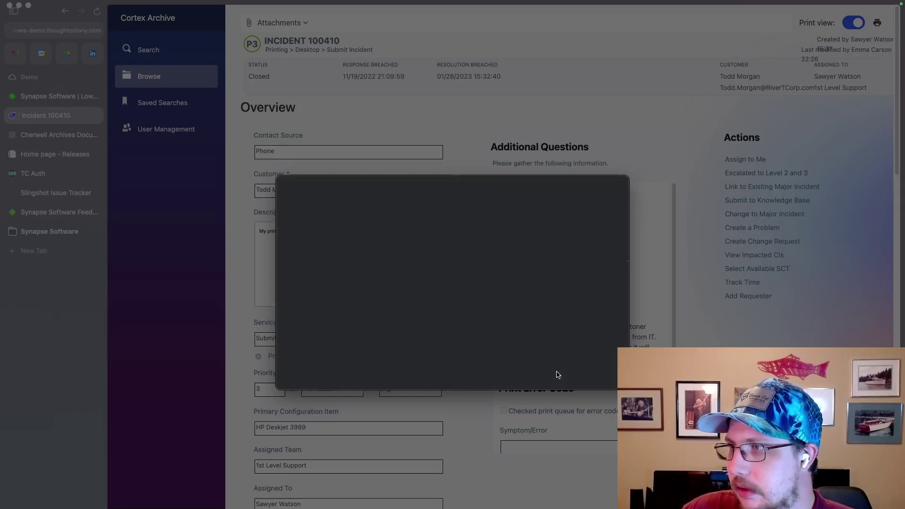
Review the on-screen print view of the incident down past the Journals table and return to the Overview header.
scroll(476, 333, "down", 15)
scroll(477, 329, "up", 8)
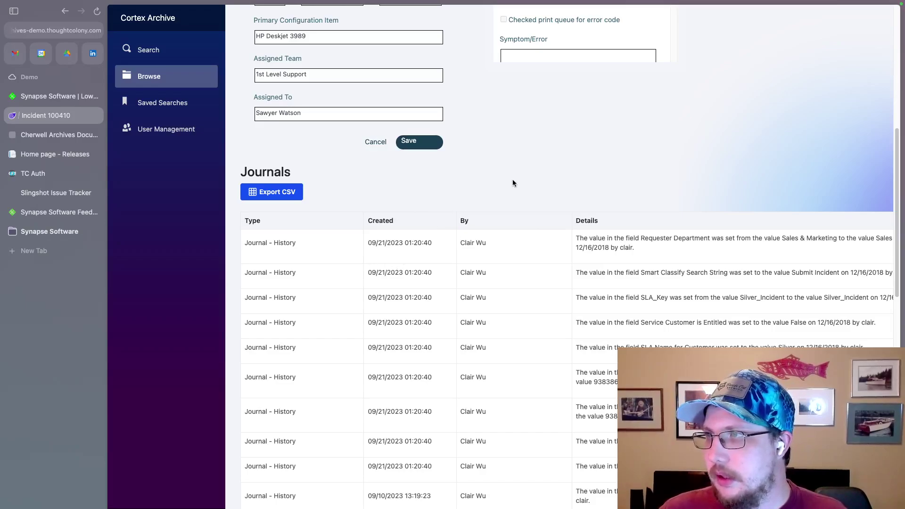
scroll(513, 179, "up", 8)
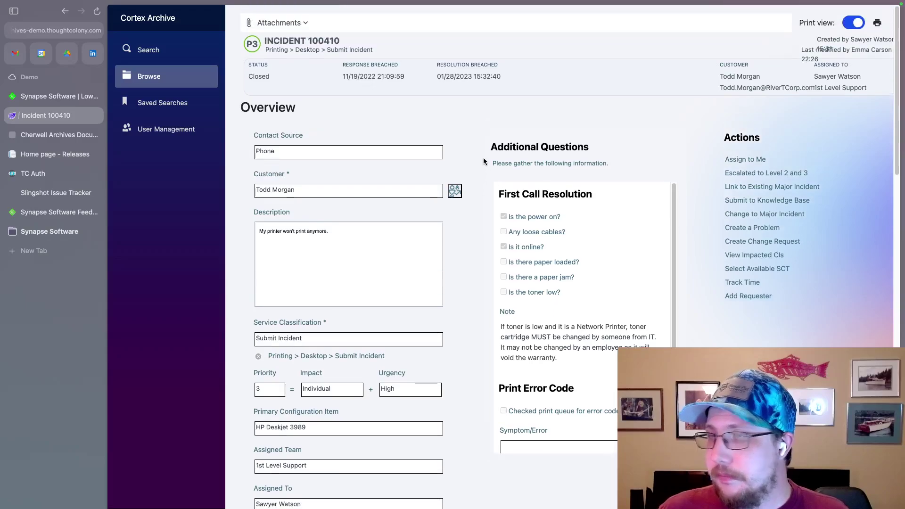